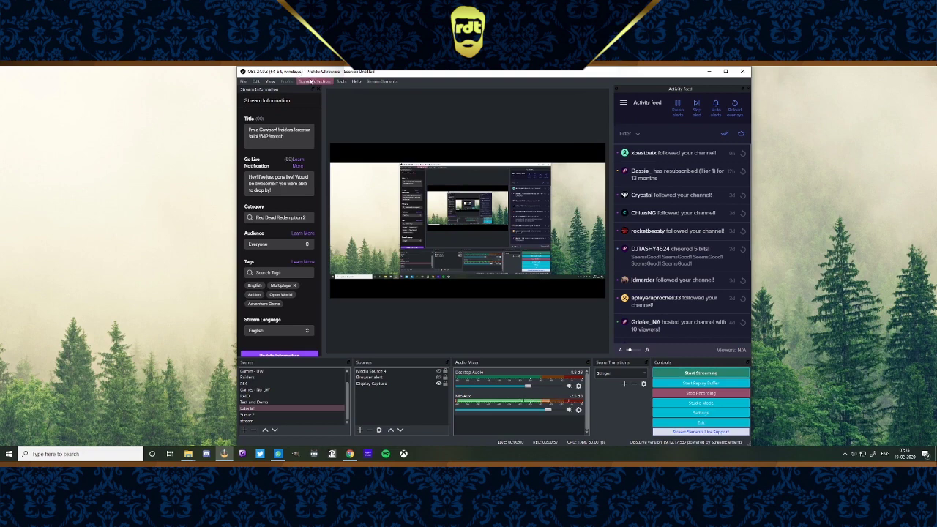
Look through the Tools and StreamElements menus, then open the activity feed's side menu
click(341, 81)
click(350, 82)
click(355, 81)
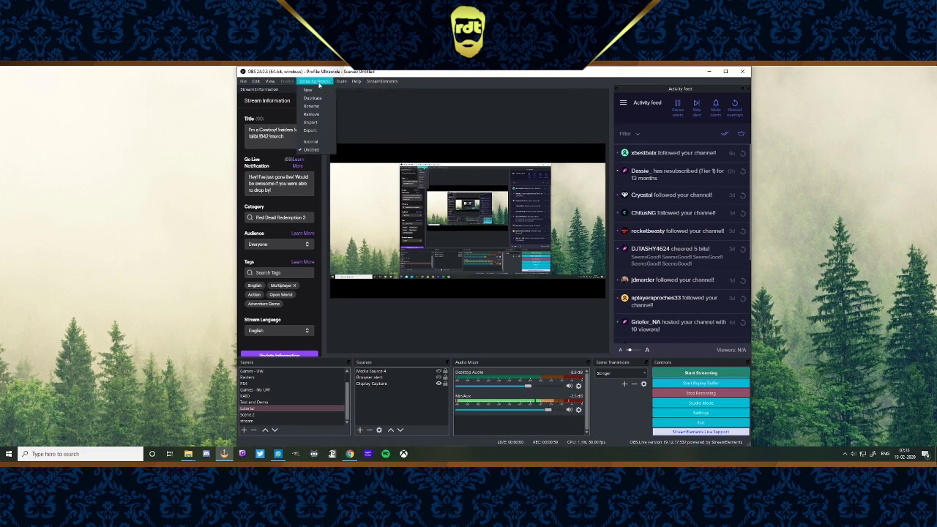
mouse_move(342, 82)
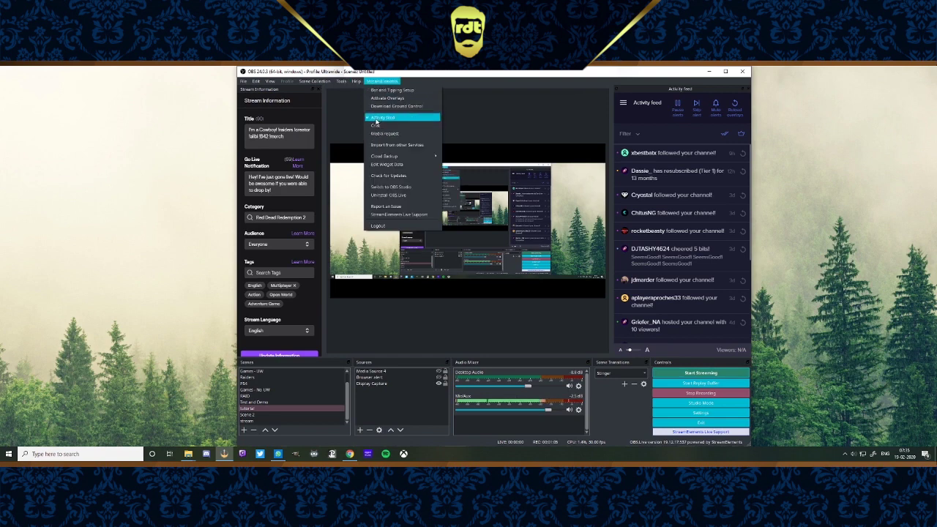
click(593, 122)
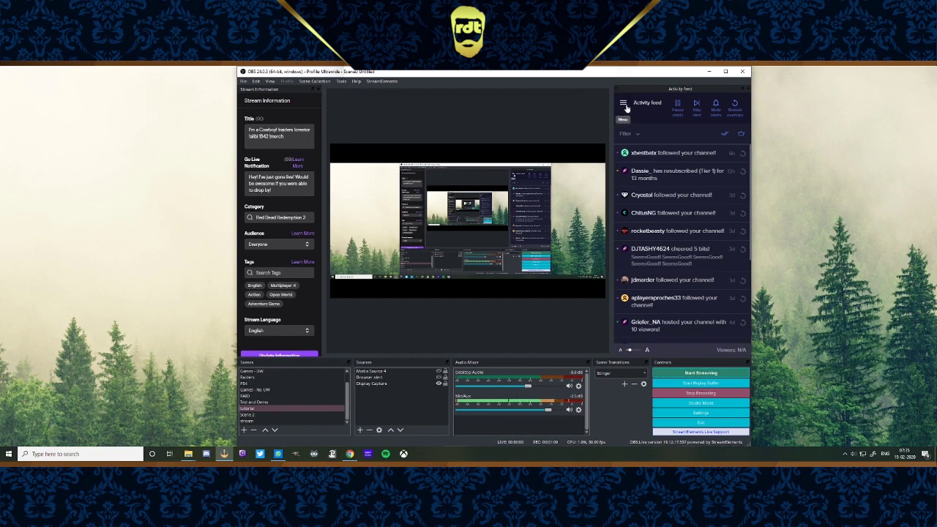
click(624, 105)
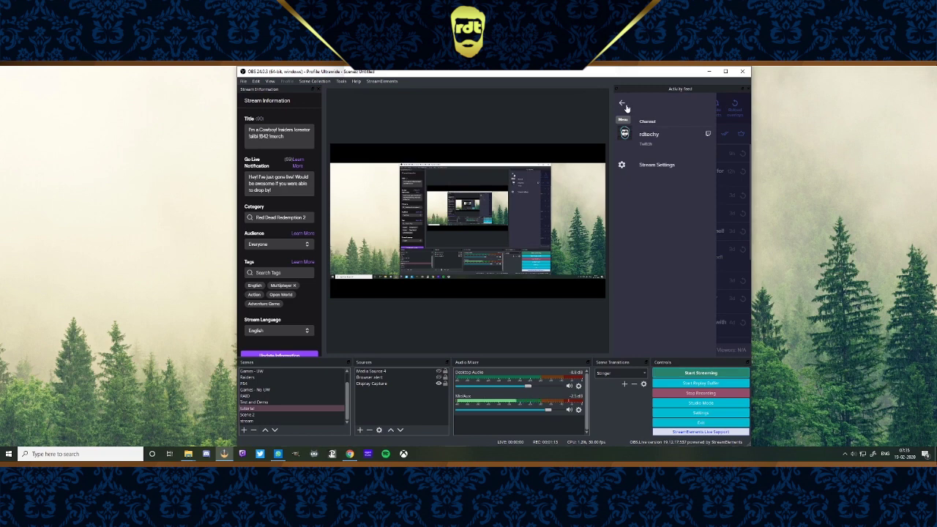
In Stream Settings, expand Custom bot name and choose 'Set custom bot name' from the dropdown
click(650, 168)
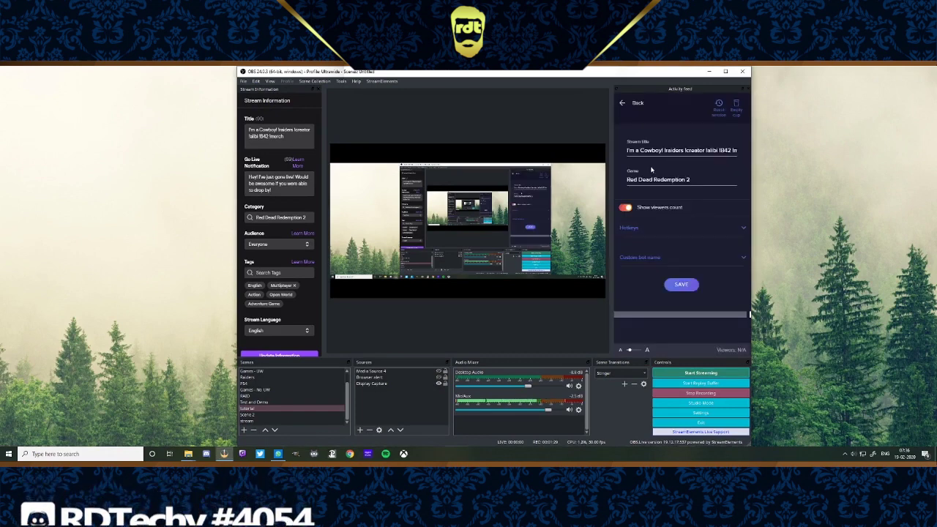
click(745, 262)
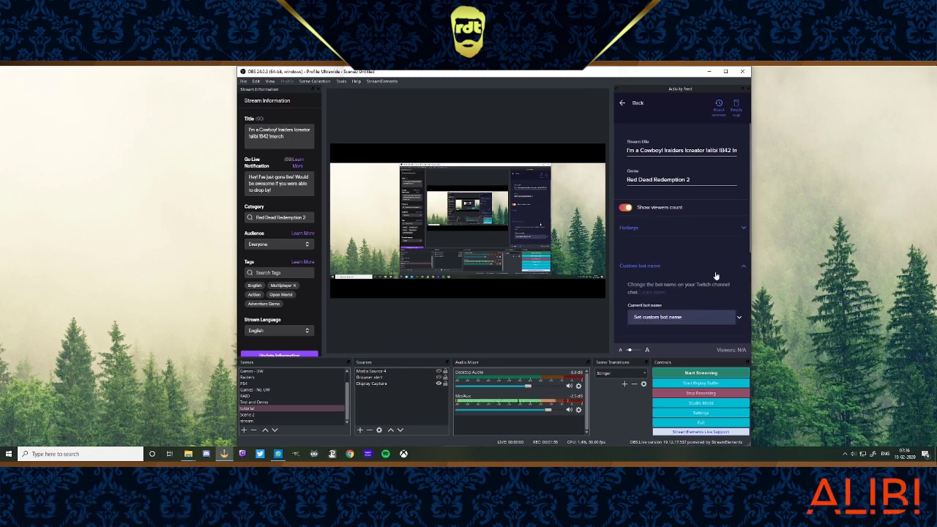
scroll(724, 270, down, 1)
click(697, 244)
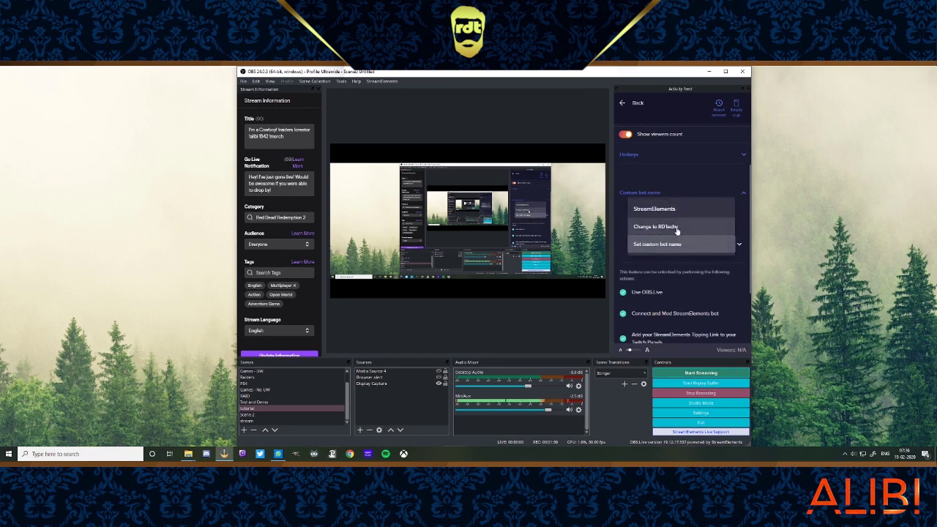
click(717, 256)
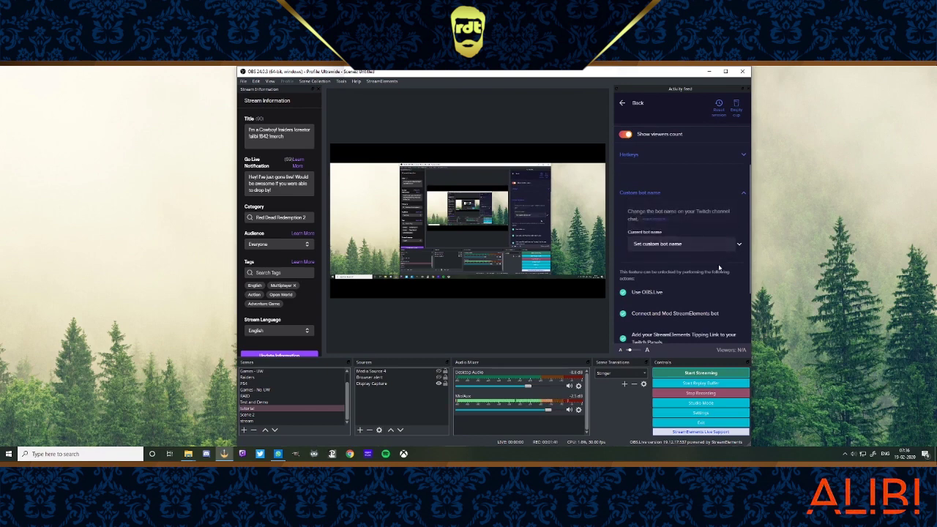
scroll(721, 269, down, 1)
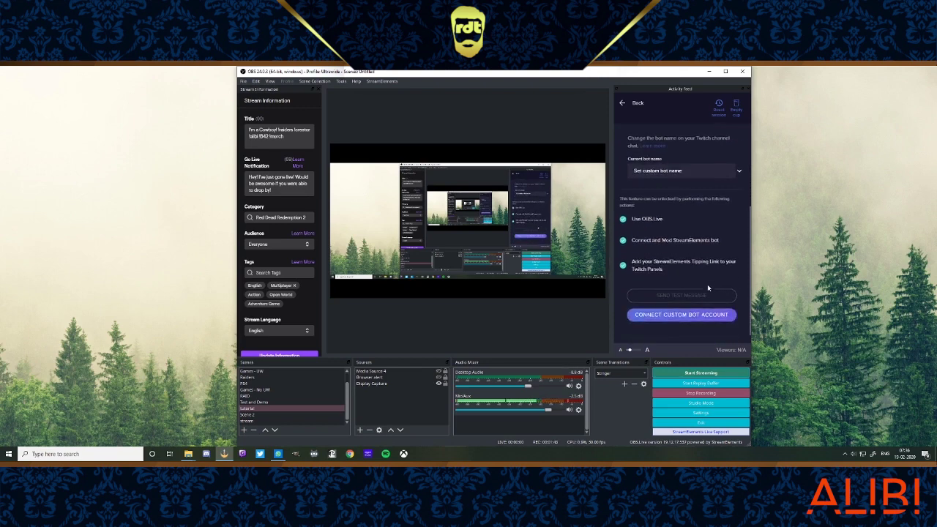
scroll(696, 294, down, 1)
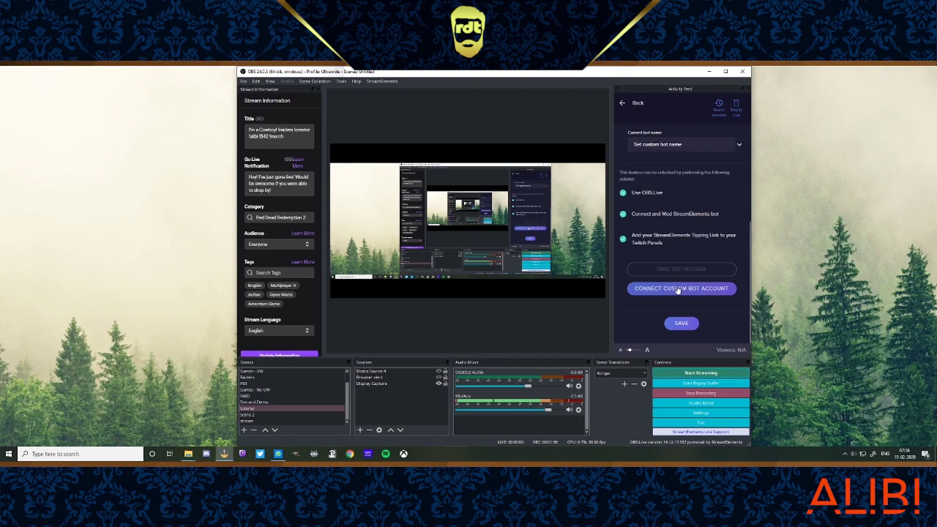
Start Connect Custom Bot Account and log in with the bot's Twitch username and password
click(678, 289)
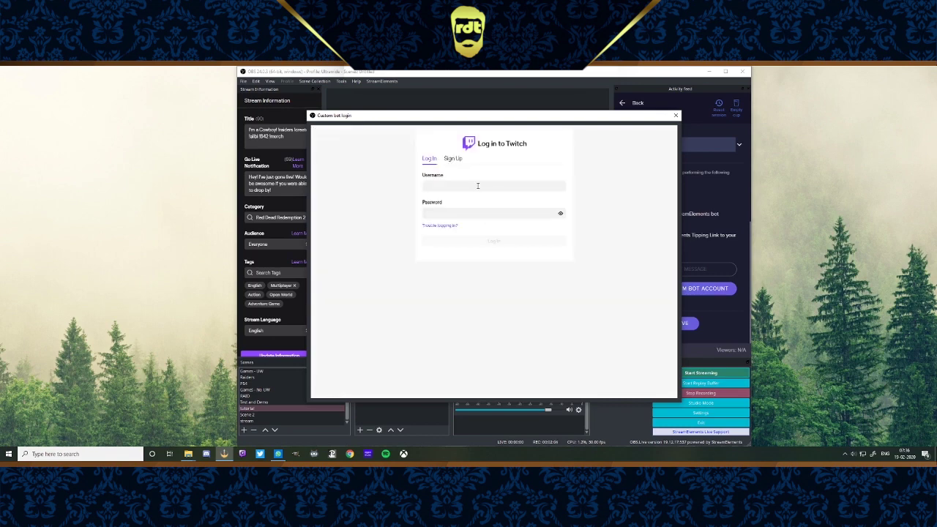
click(477, 186)
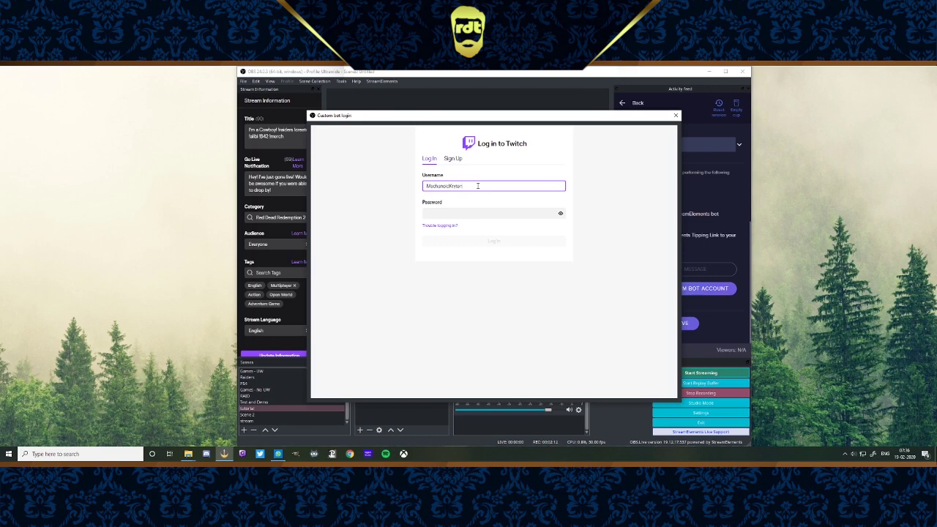
click(446, 212)
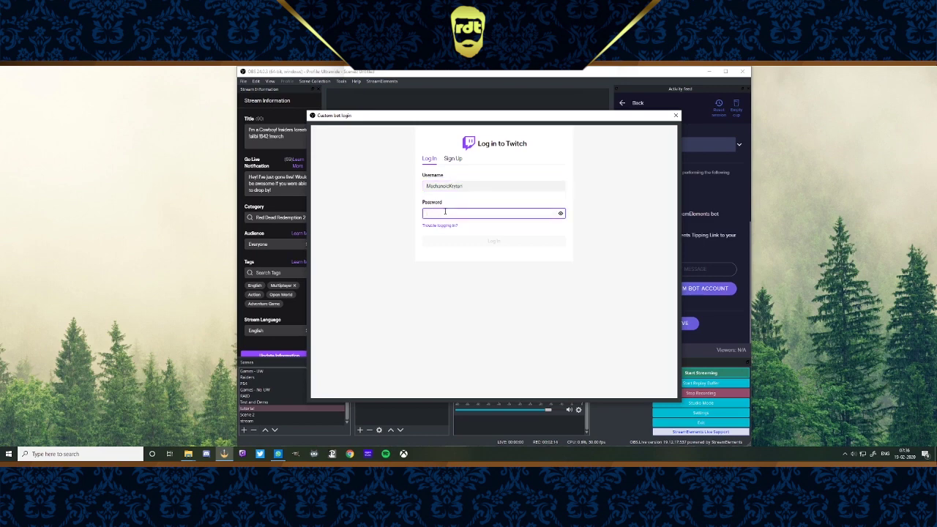
text(•••)
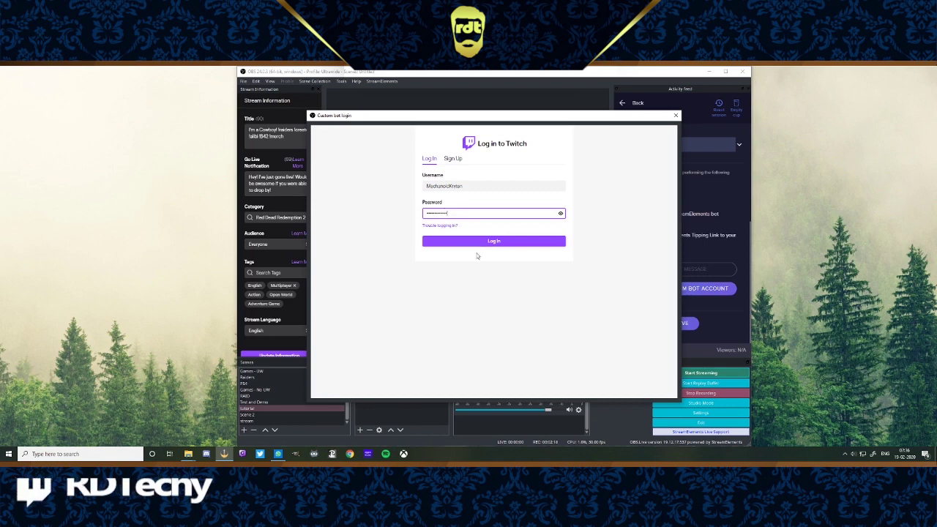
click(484, 242)
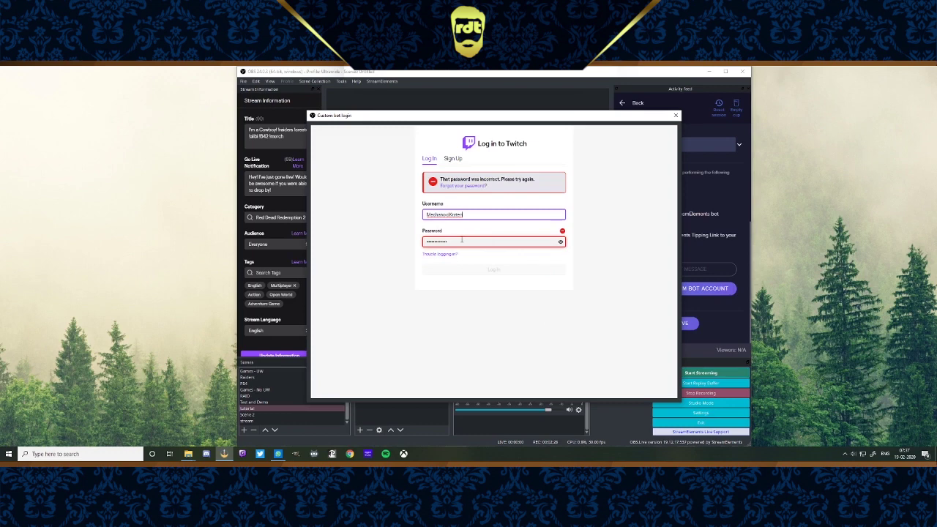
Retype the rejected bot password and log in again
drag(461, 240, 370, 238)
text(•••)
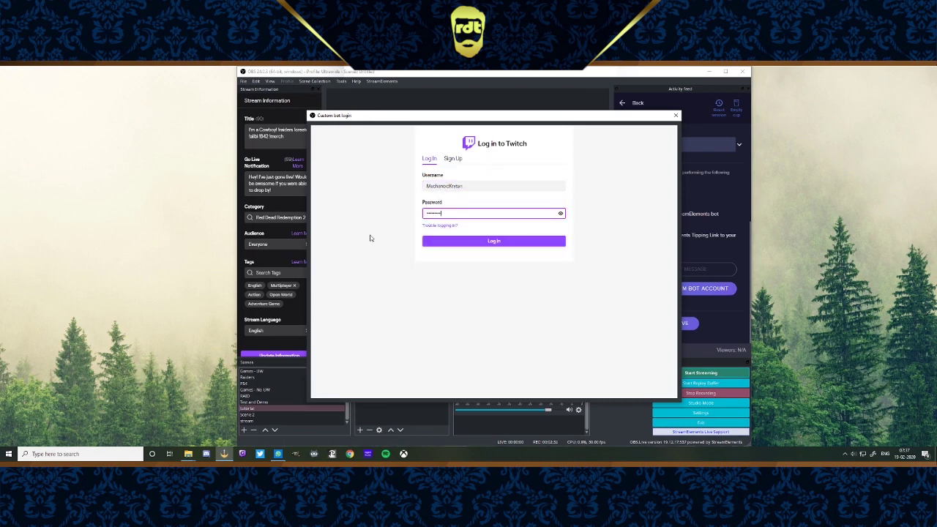
click(491, 242)
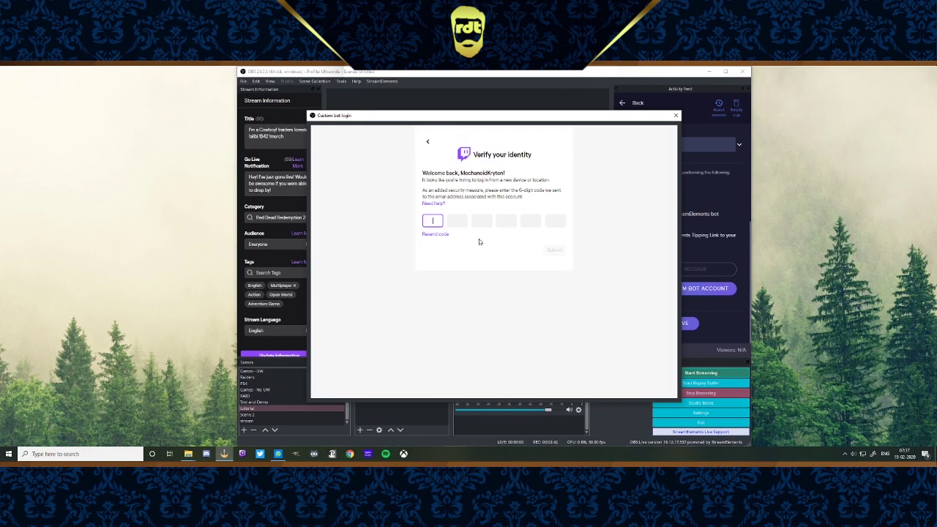
Enter the emailed six-digit verification code and authorize the custom bot for the channel
click(433, 220)
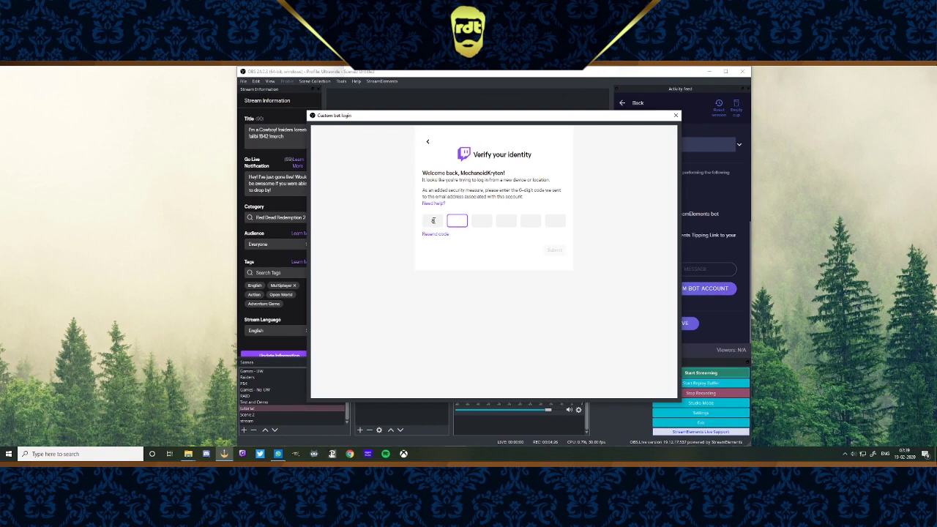
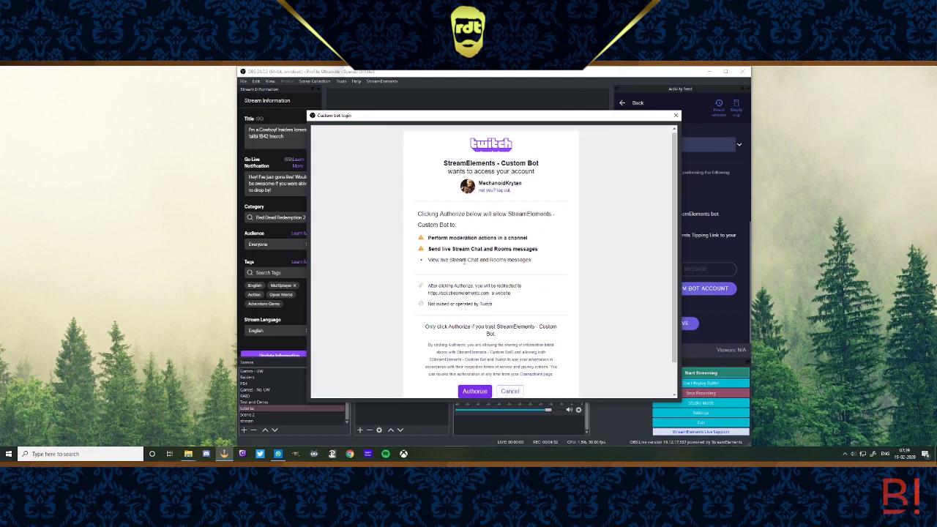
scroll(464, 261, down, 1)
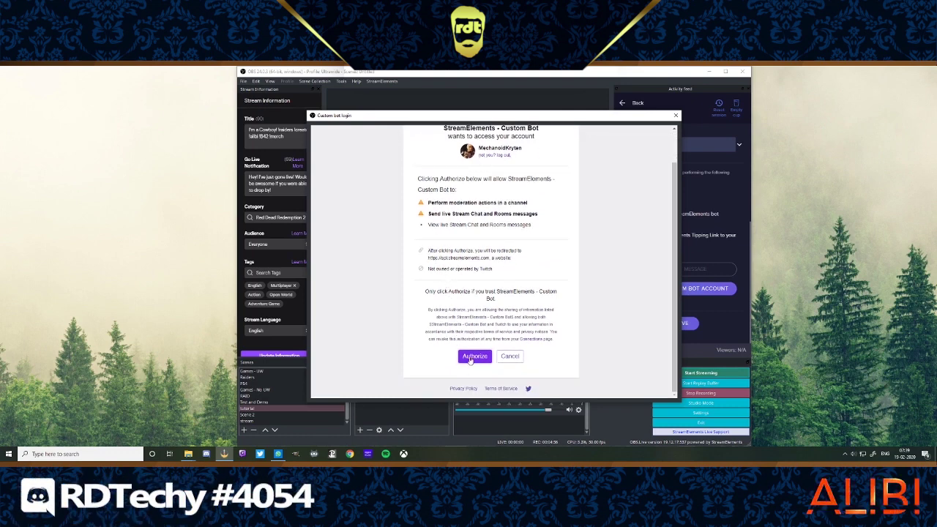
click(472, 357)
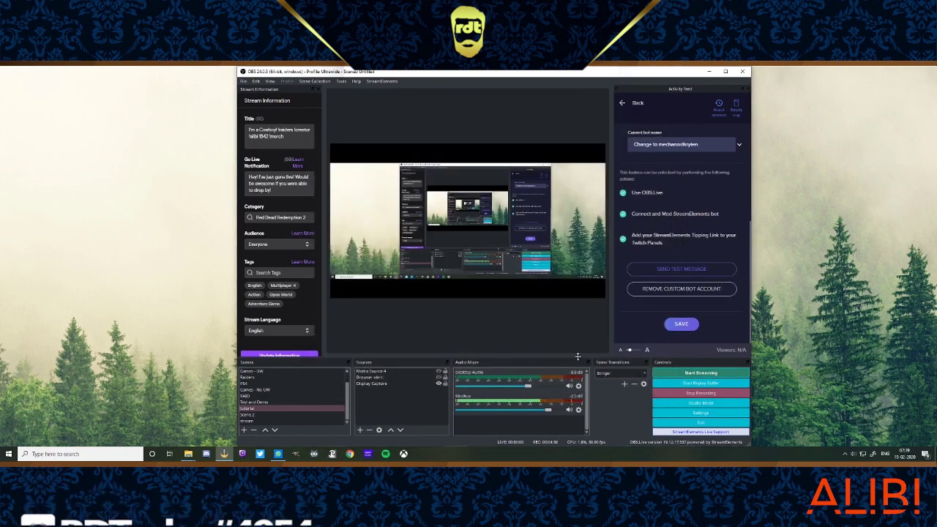
Save the custom bot name setting in the activity feed settings
scroll(708, 252, up, 2)
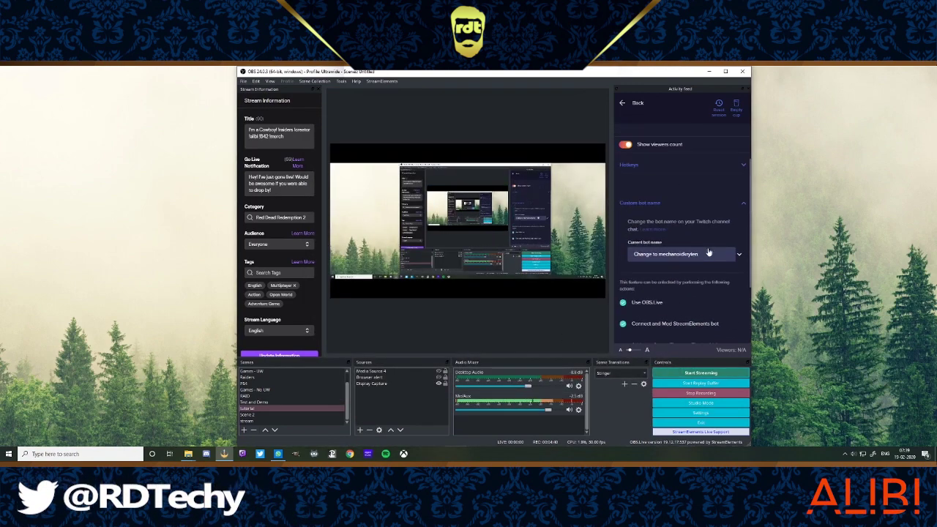
scroll(710, 255, down, 3)
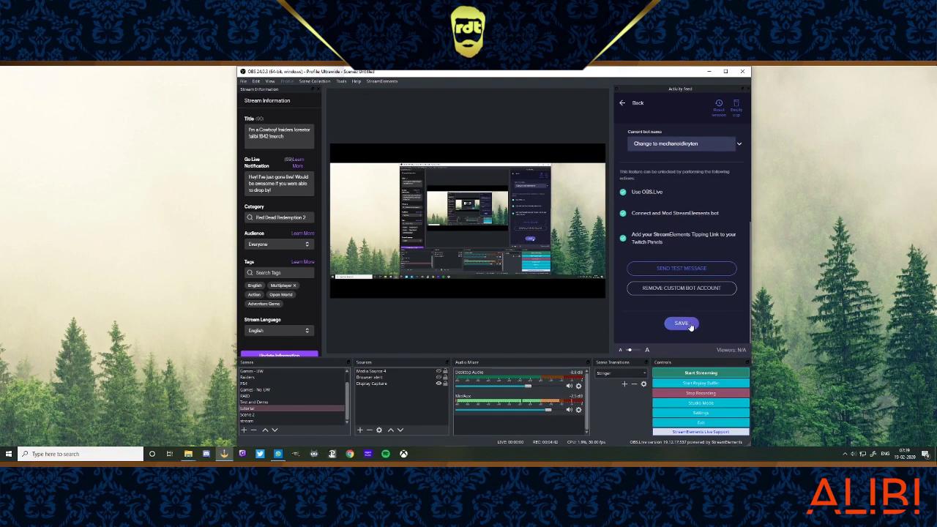
click(690, 327)
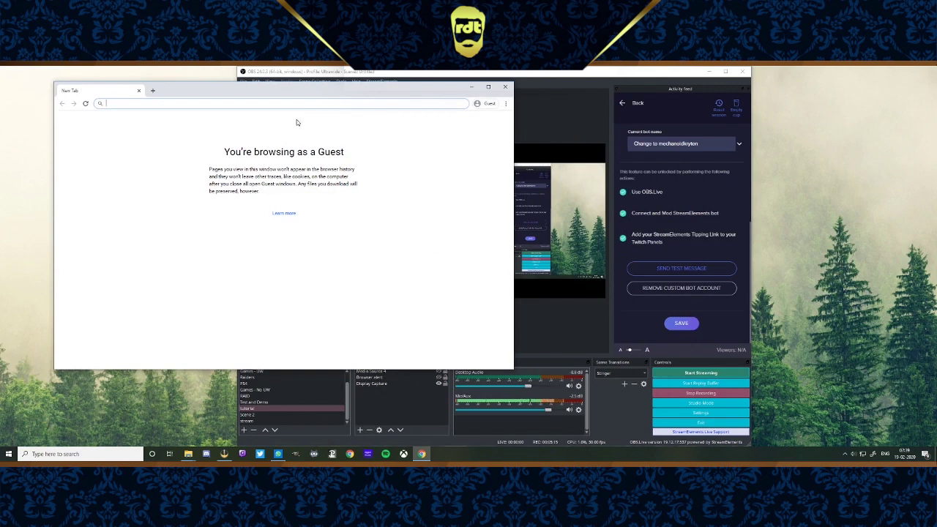
Open twitch.tv/rdtechy and enlarge the browser window so the stream chat shows
text(twi)
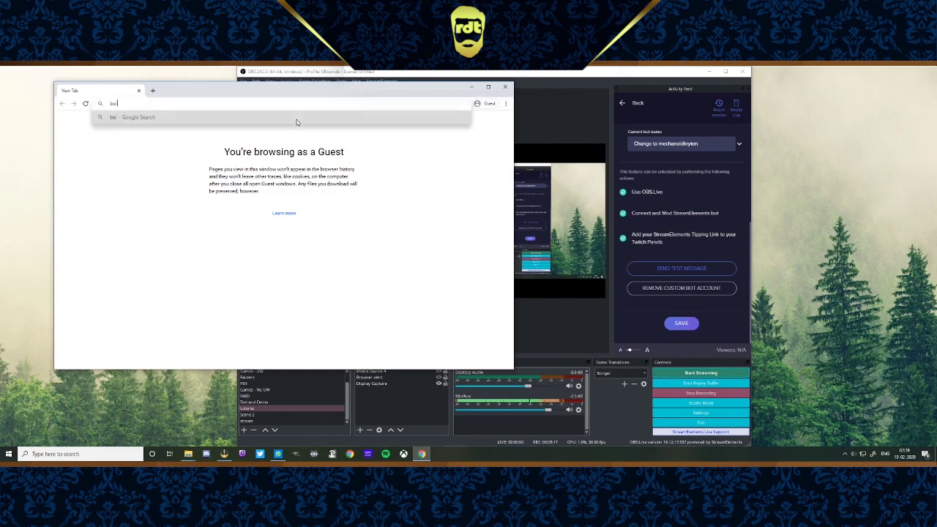
text(tch.tv/rdtechy)
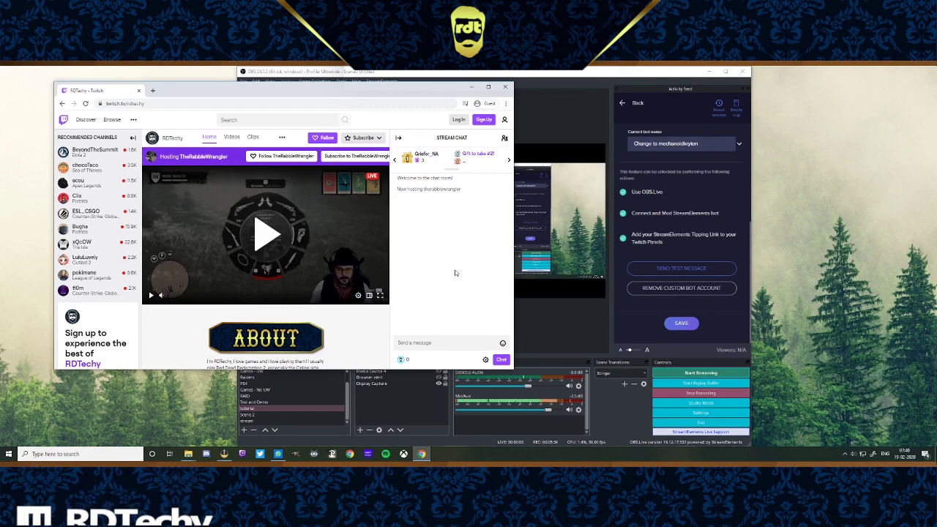
drag(513, 368, 517, 420)
Send a custom-bot test message and check it in the Twitch chat
click(659, 275)
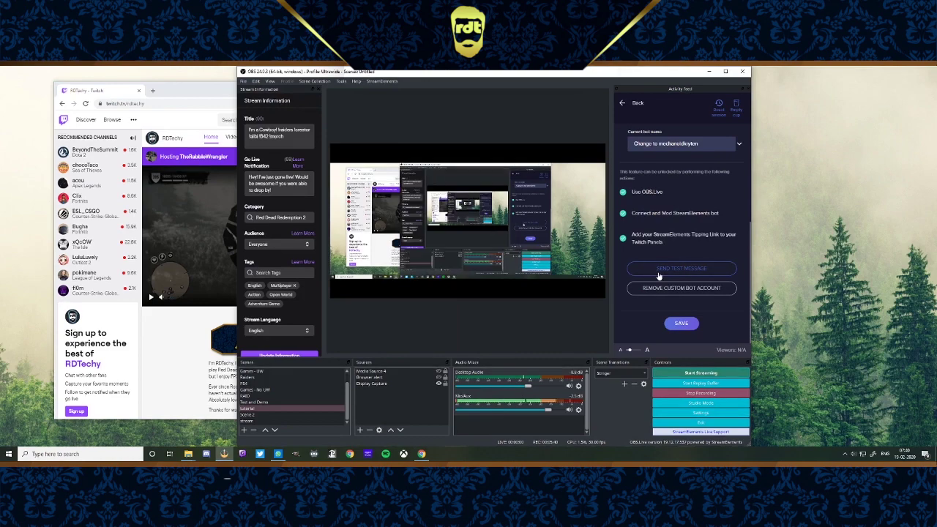
click(196, 327)
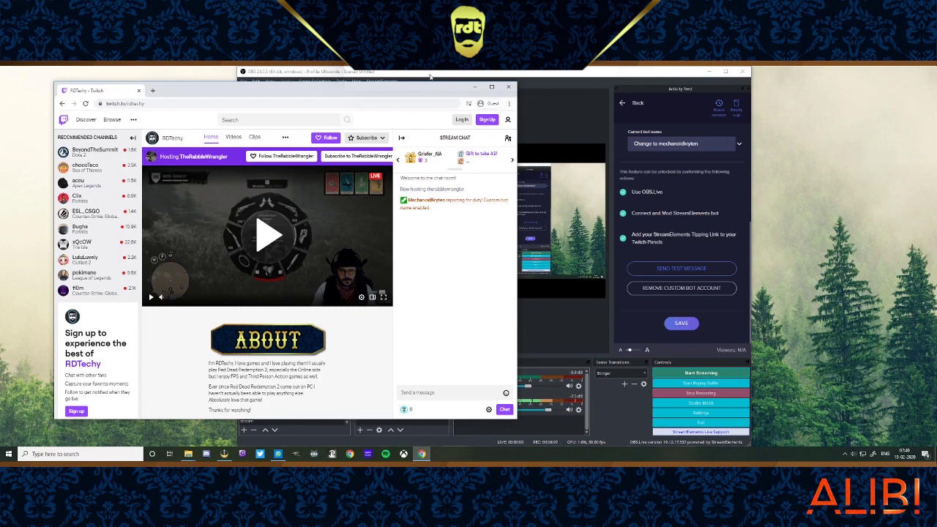
click(471, 83)
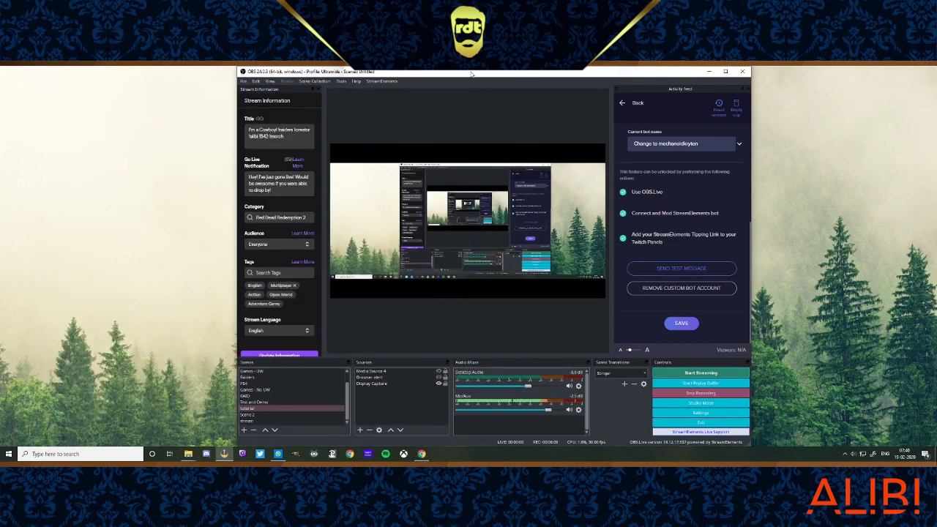